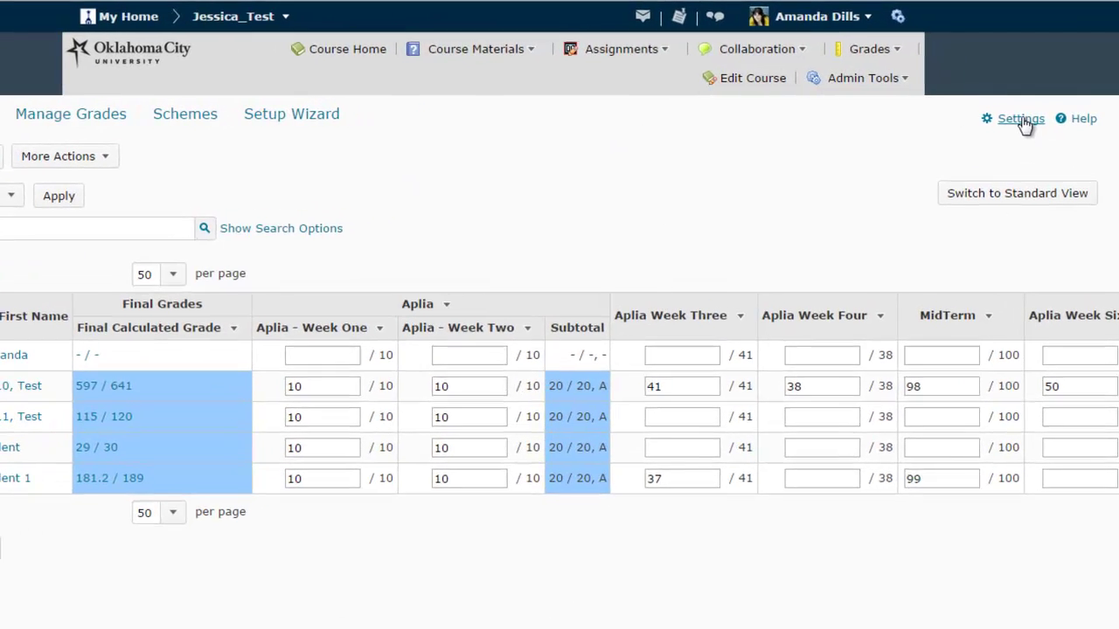
In Calculation Options, keep Adjusted Final Grade as the released final grade, review its help, and save.
left_click(1021, 119)
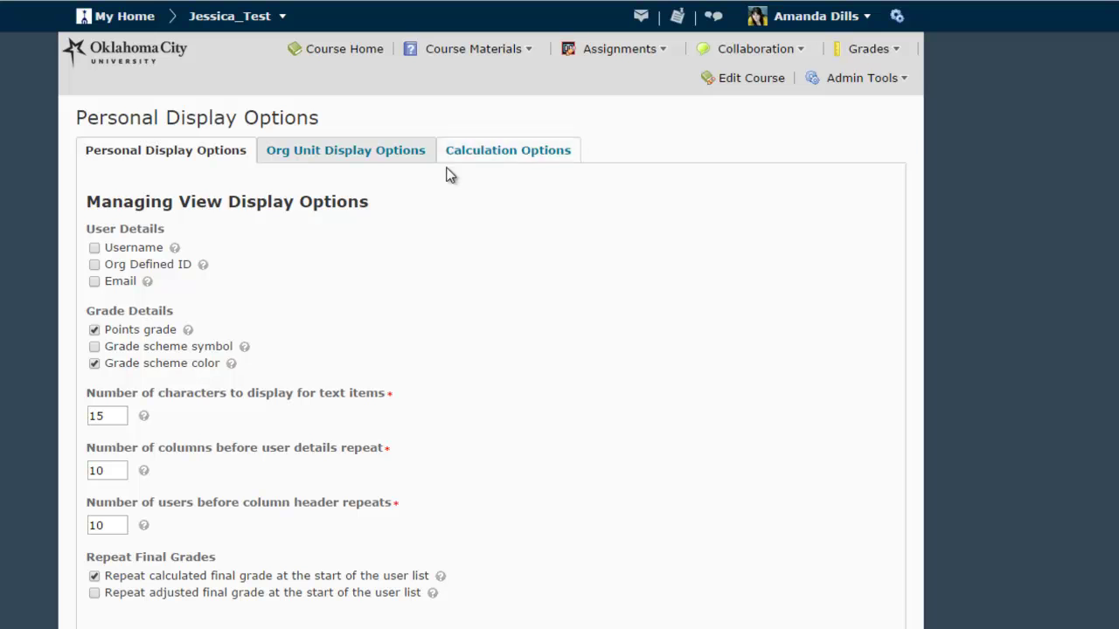
left_click(506, 156)
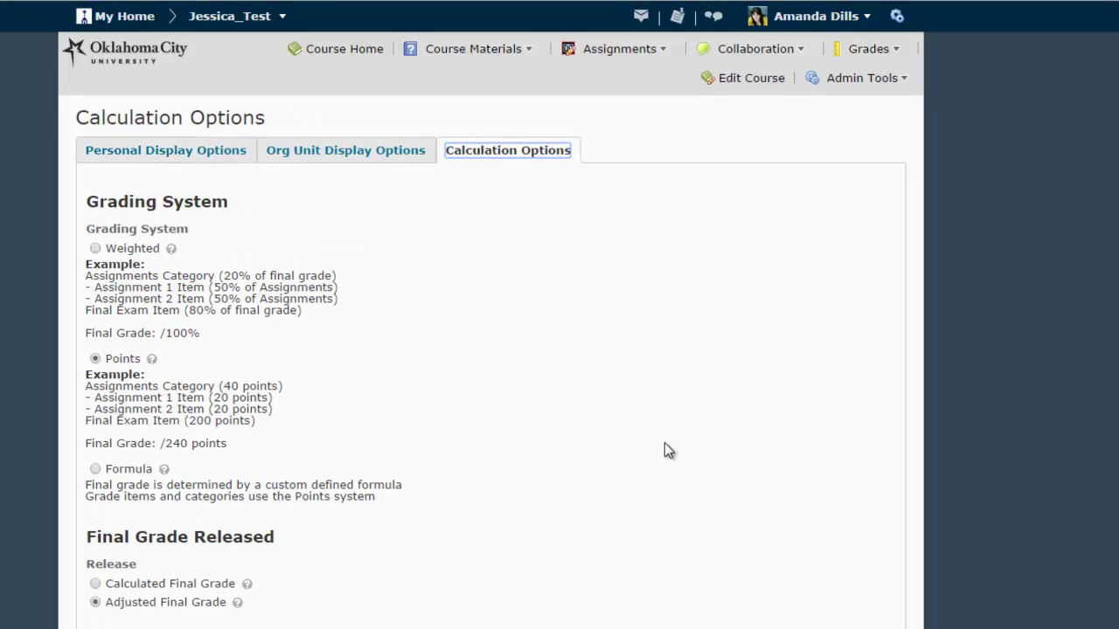
scroll(664, 451, "down", 2)
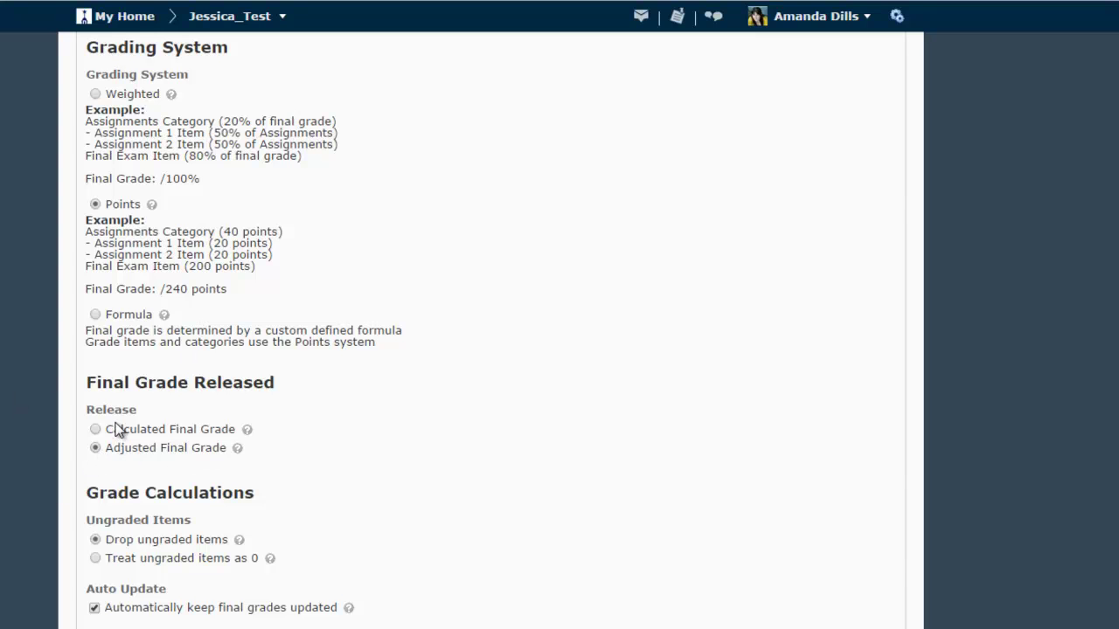
left_click(236, 449)
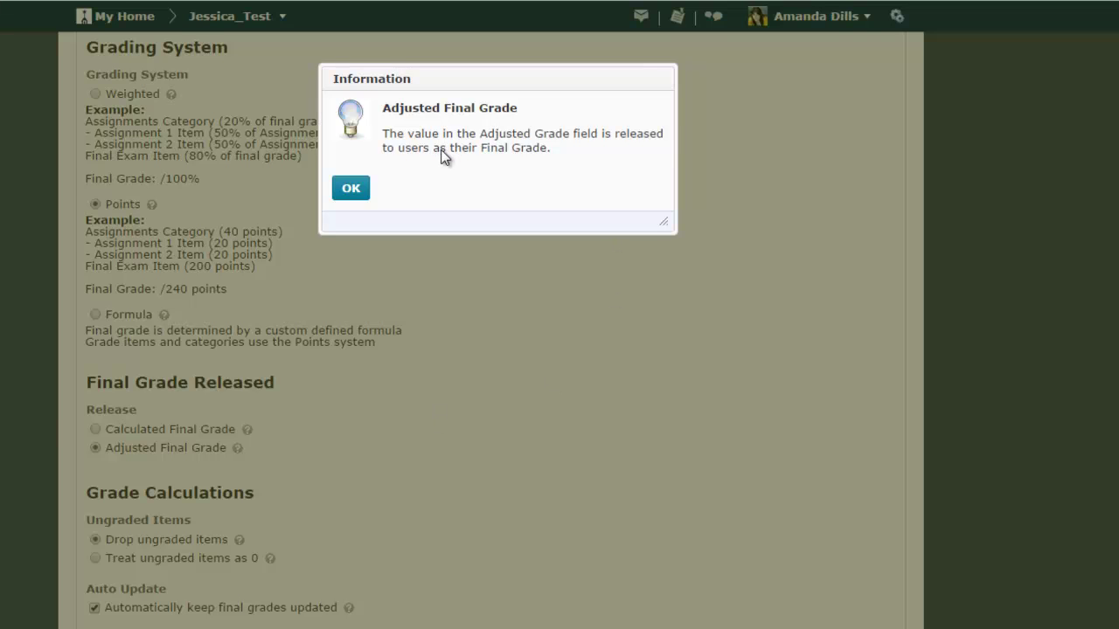
left_click(348, 190)
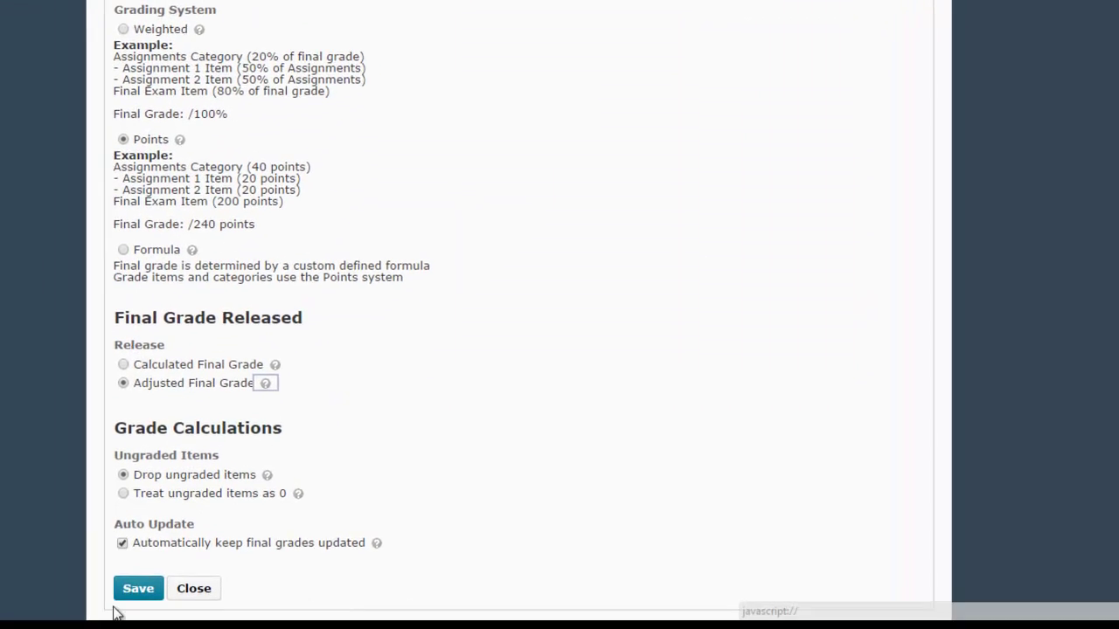
left_click(138, 589)
left_click(390, 110)
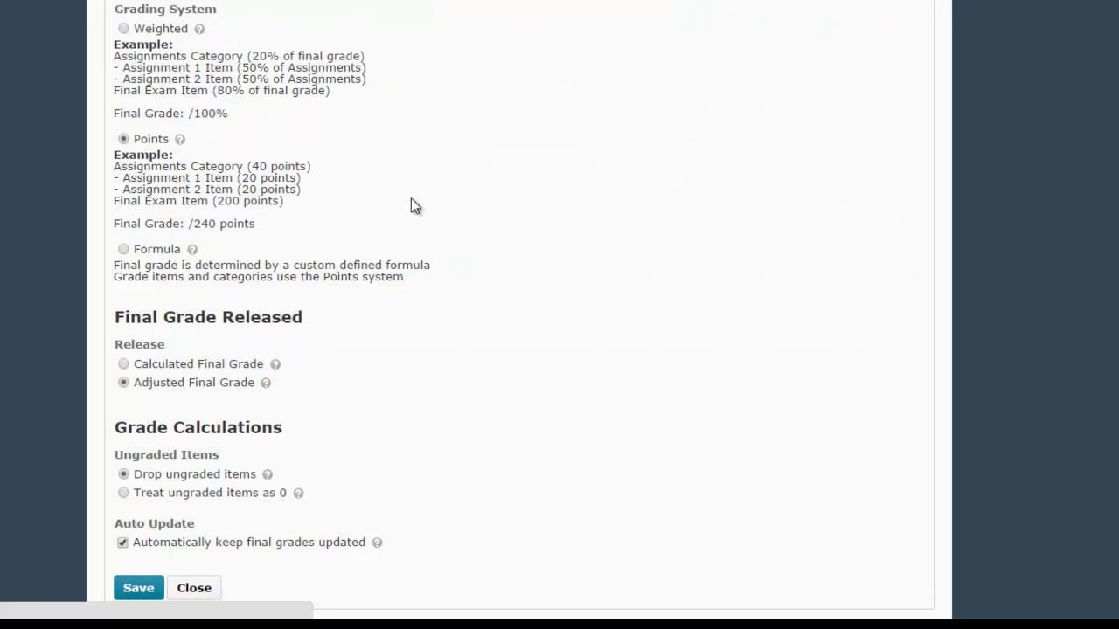
scroll(254, 567, "down", 2)
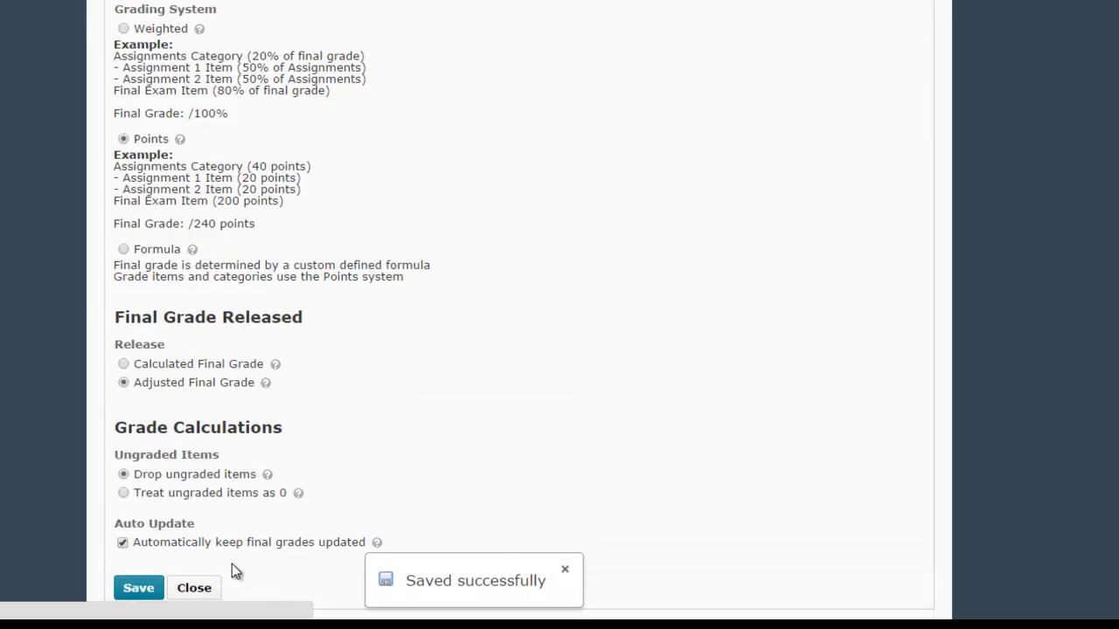
Close settings and scroll the Enter Grades spreadsheet right to the empty Final Adjusted Grade column.
left_click(192, 589)
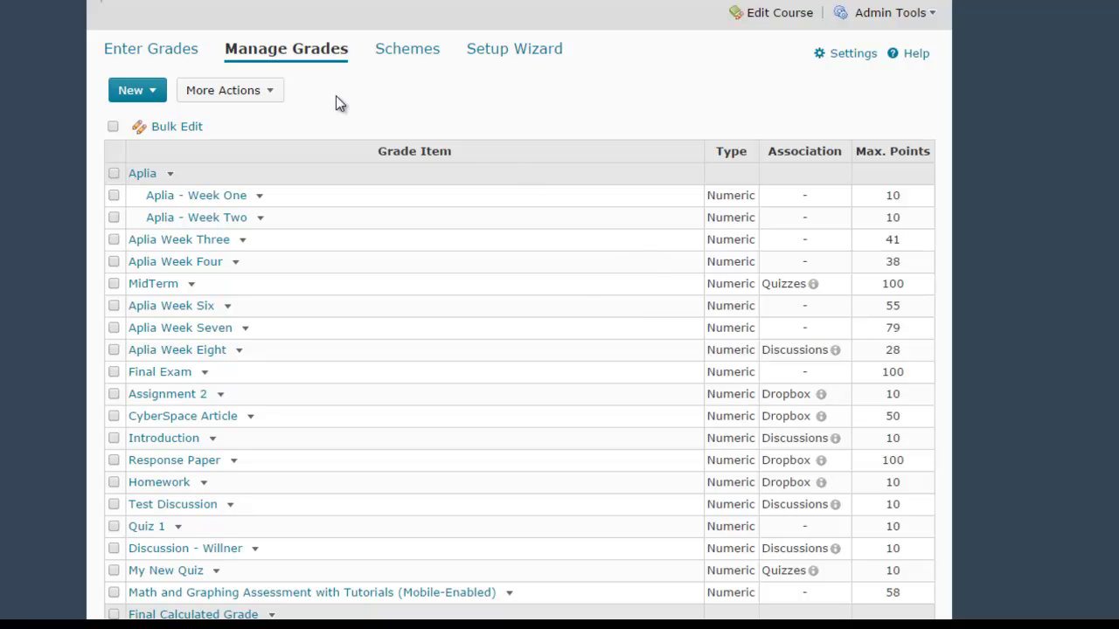
left_click(125, 49)
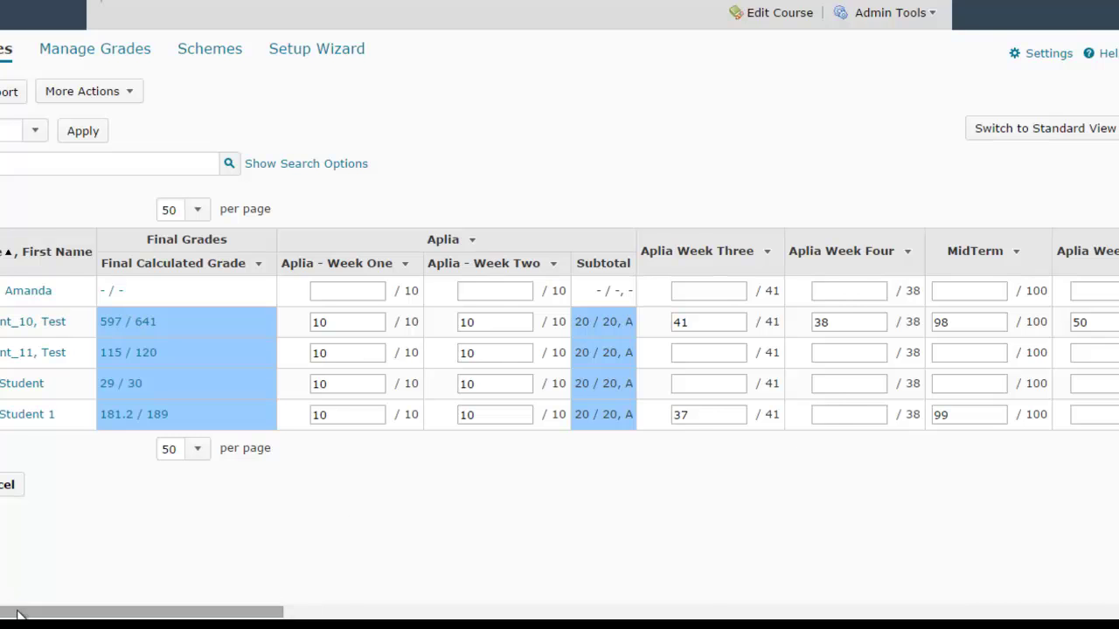
left_click_drag(16, 612, 848, 614)
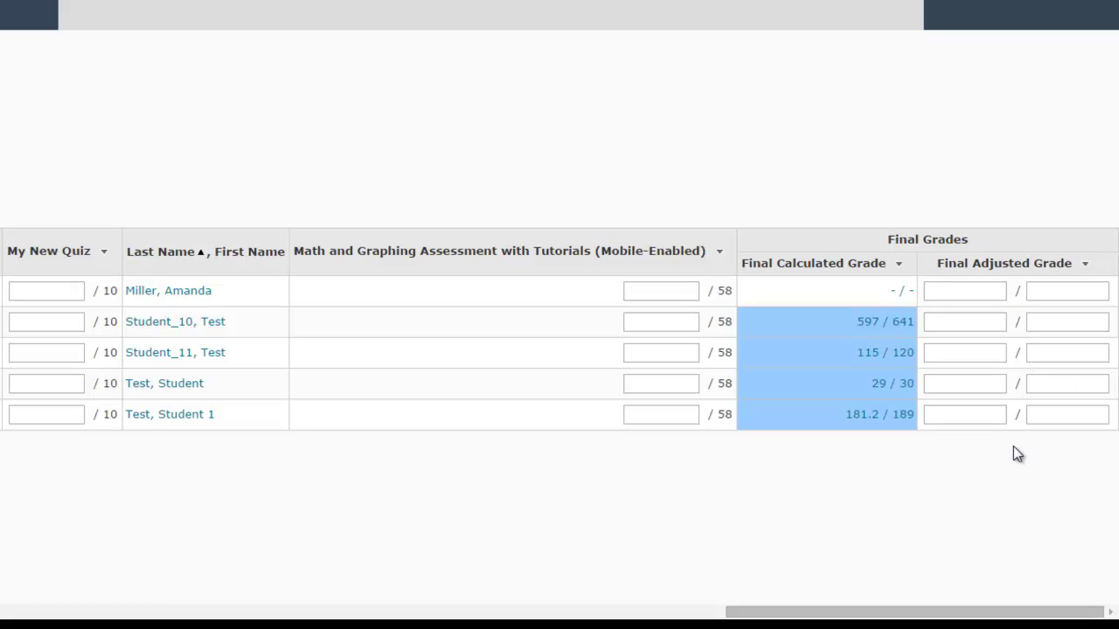
Enter 600 / 641 as Student_10's Final Adjusted Grade, then choose Grade All for that column.
left_click(979, 325)
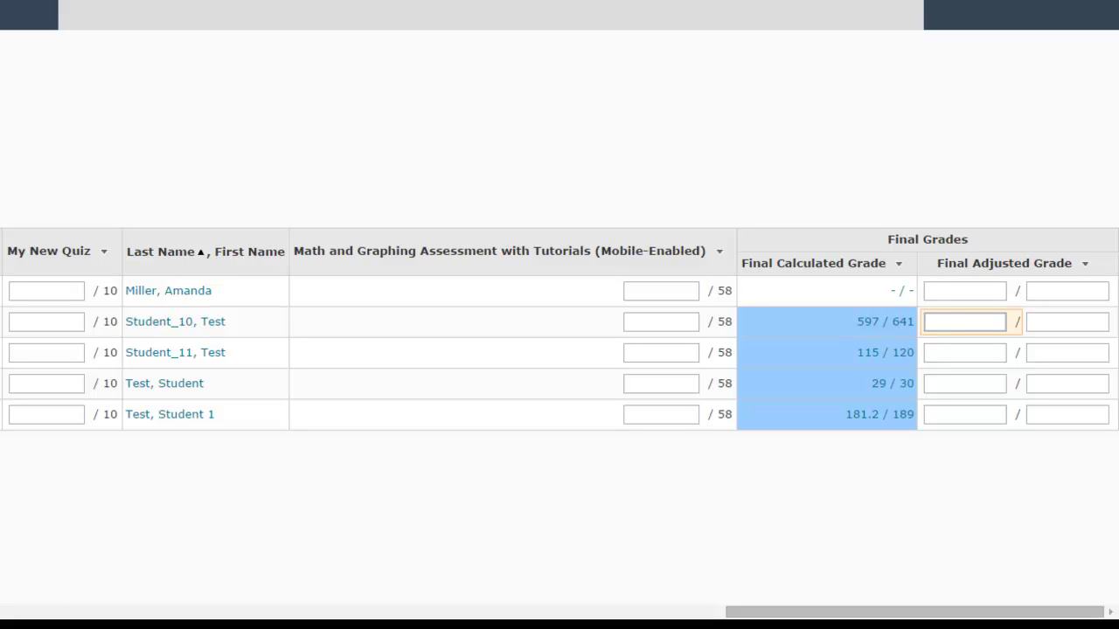
type("600")
left_click(1068, 323)
type("6")
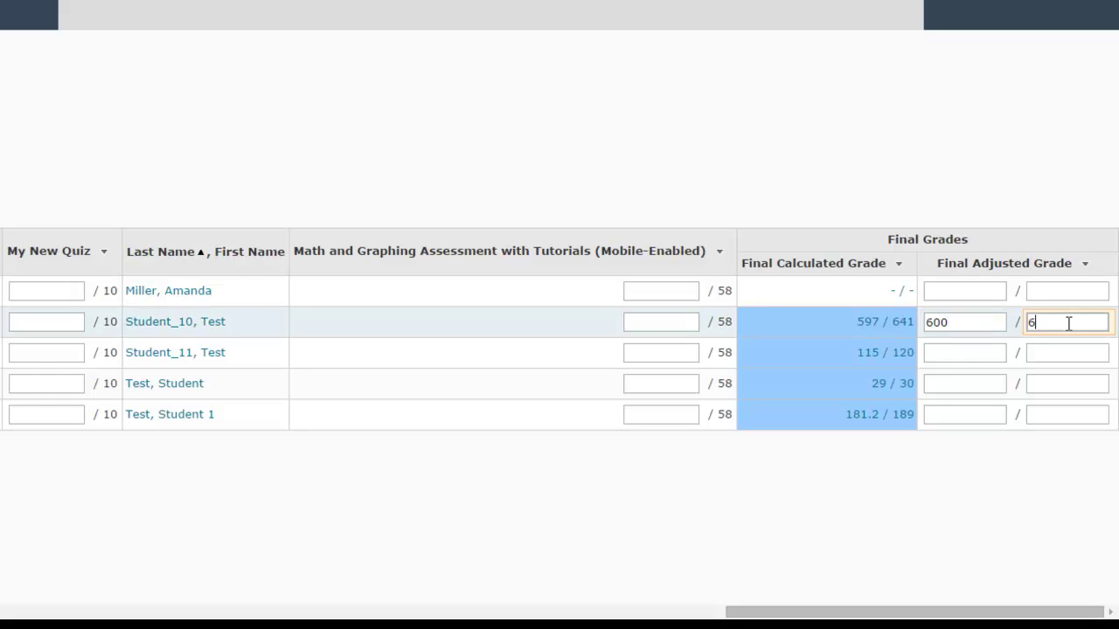
type("41")
key("Tab")
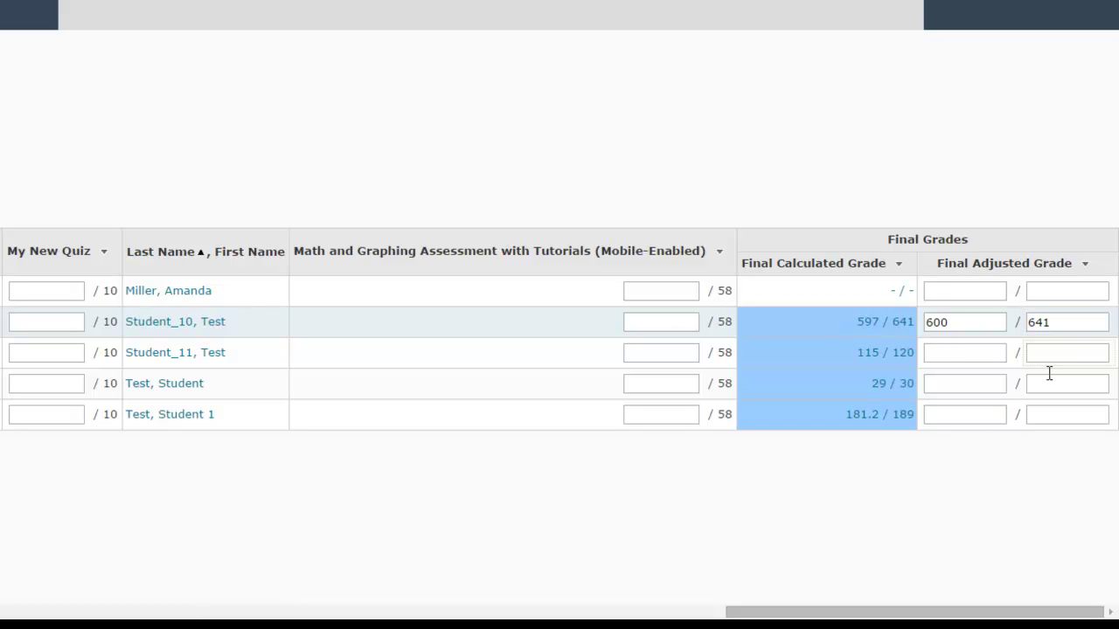
left_click(1085, 265)
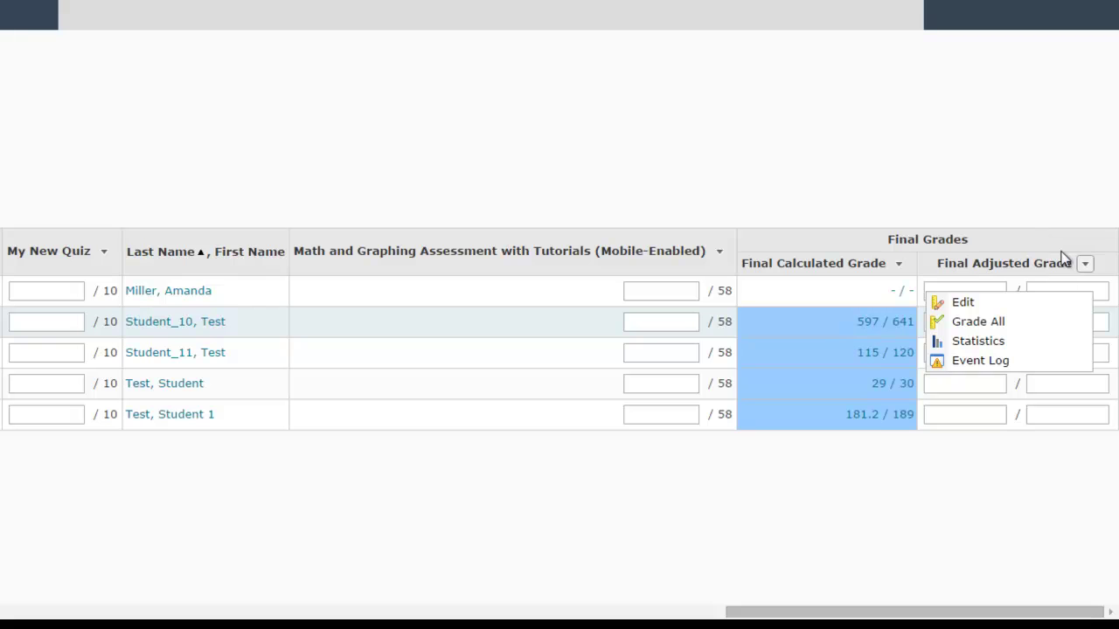
left_click(993, 325)
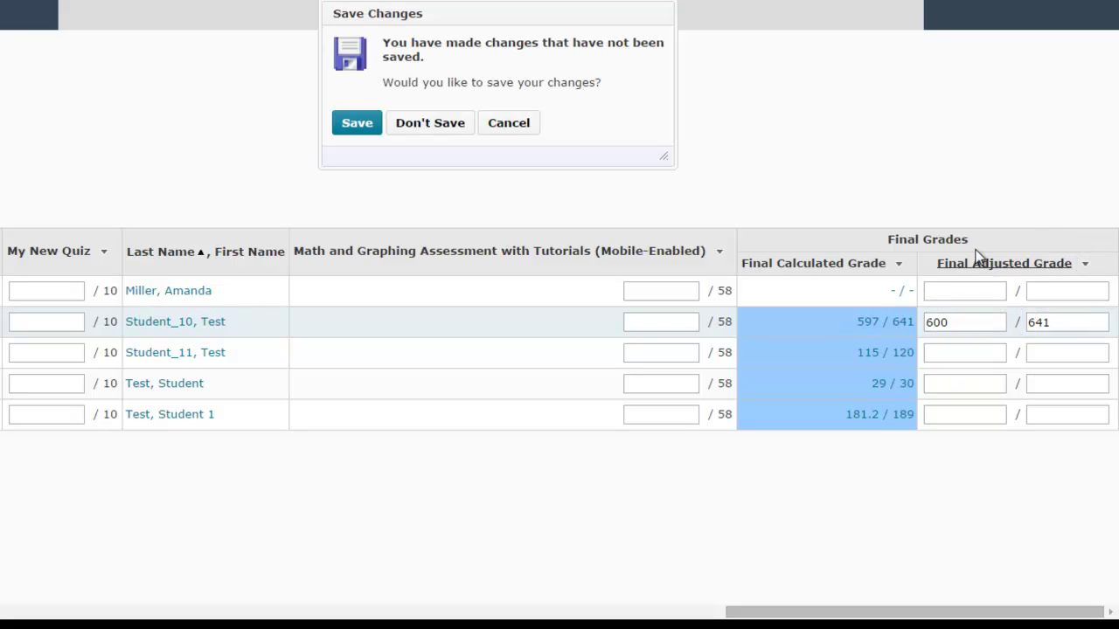
Save Student_10's grade, give the first student 550 / 600, and mark the top two for release.
left_click(357, 123)
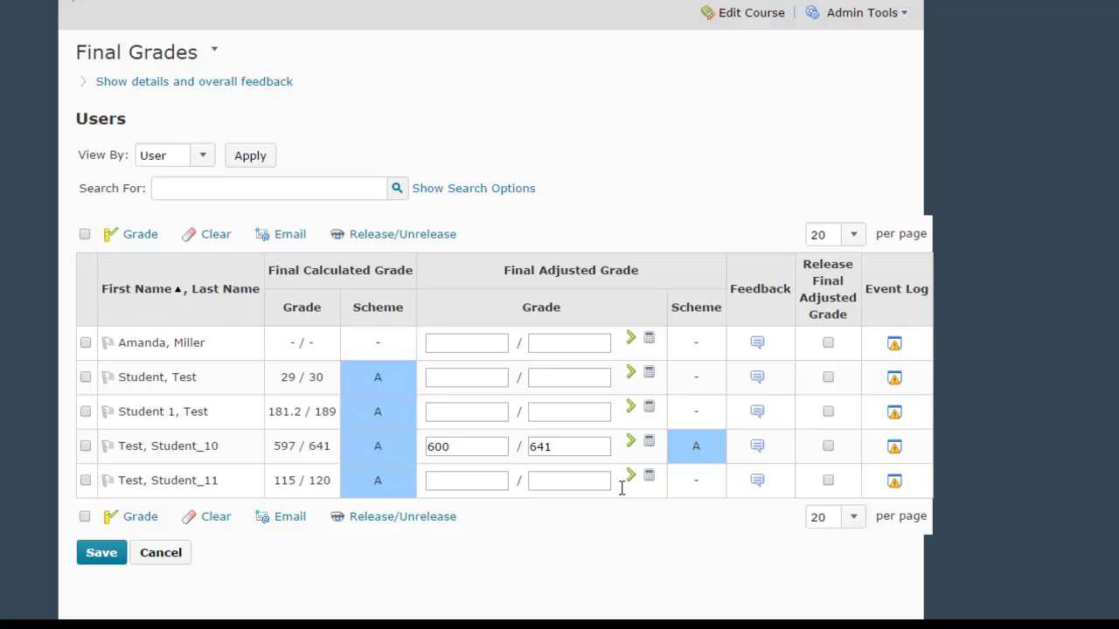
left_click(490, 345)
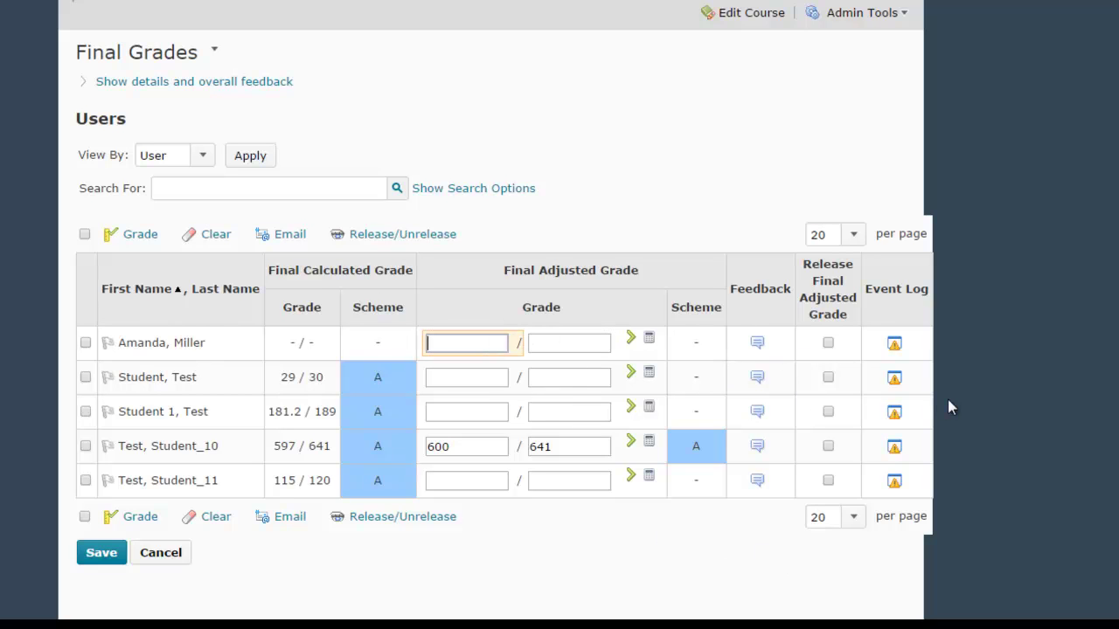
type("550")
left_click(558, 341)
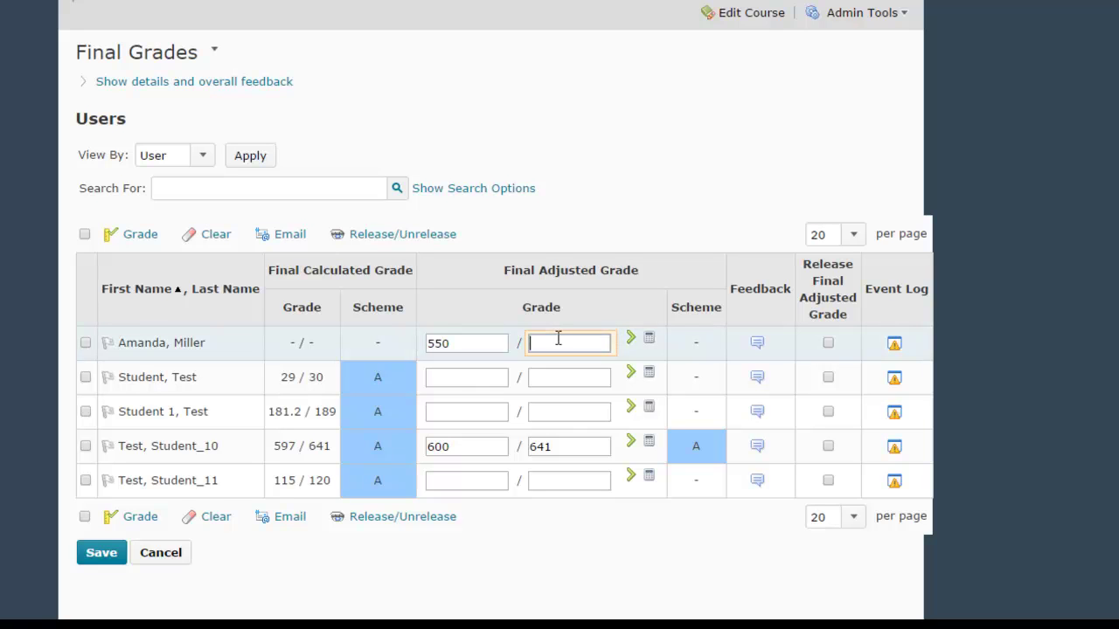
type("600")
left_click(829, 343)
left_click(827, 378)
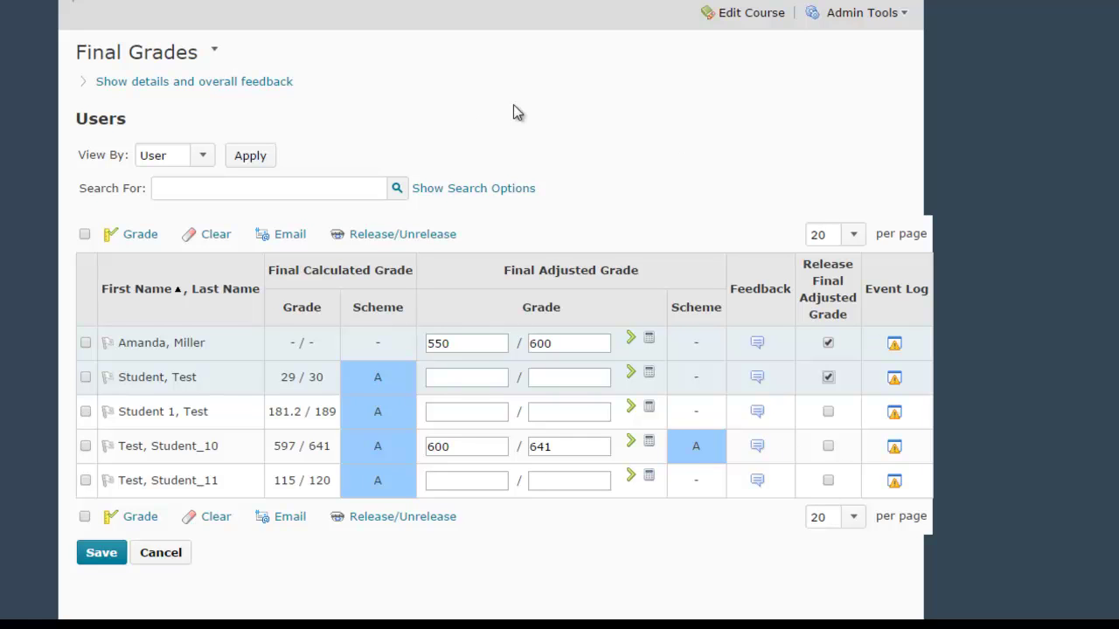
Release the Final Adjusted Grade to all five students and save the final grades.
left_click(214, 51)
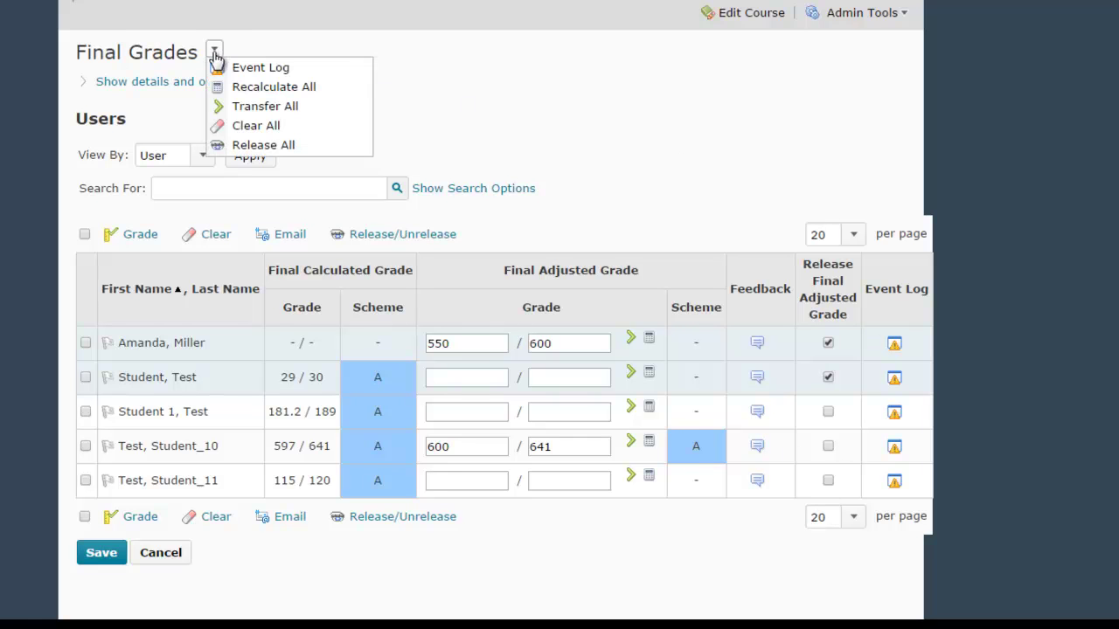
left_click(306, 146)
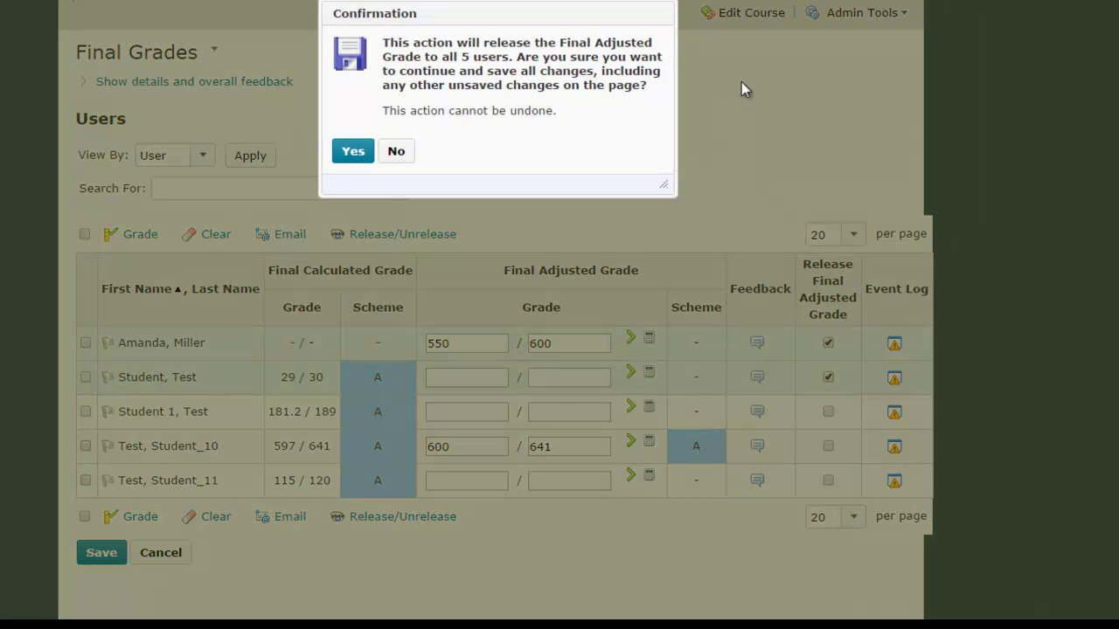
left_click(352, 156)
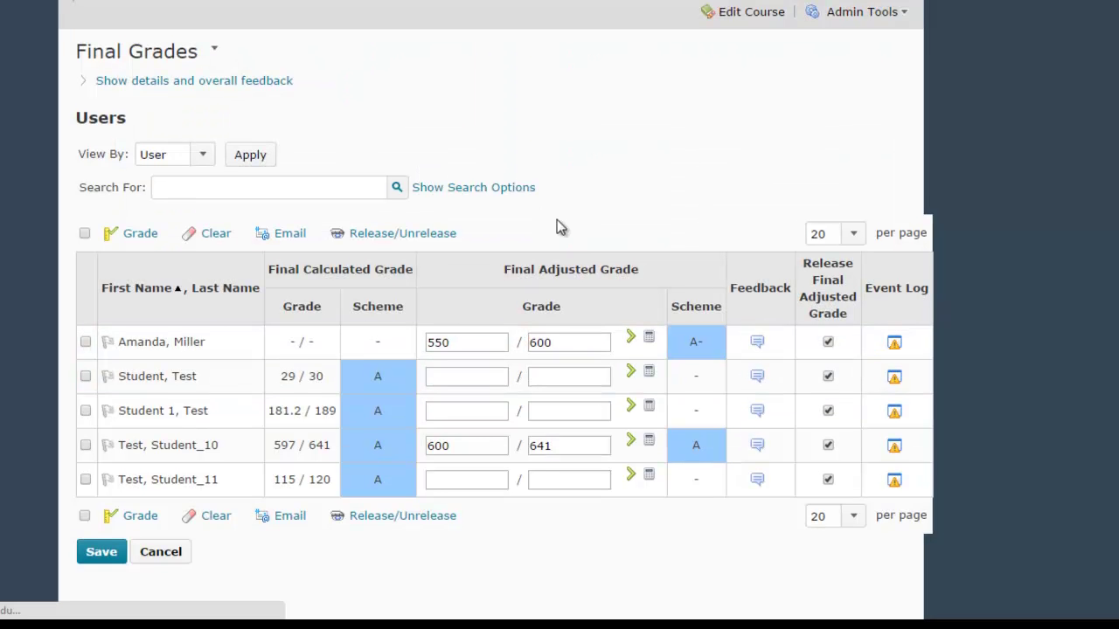
left_click(94, 554)
left_click(353, 109)
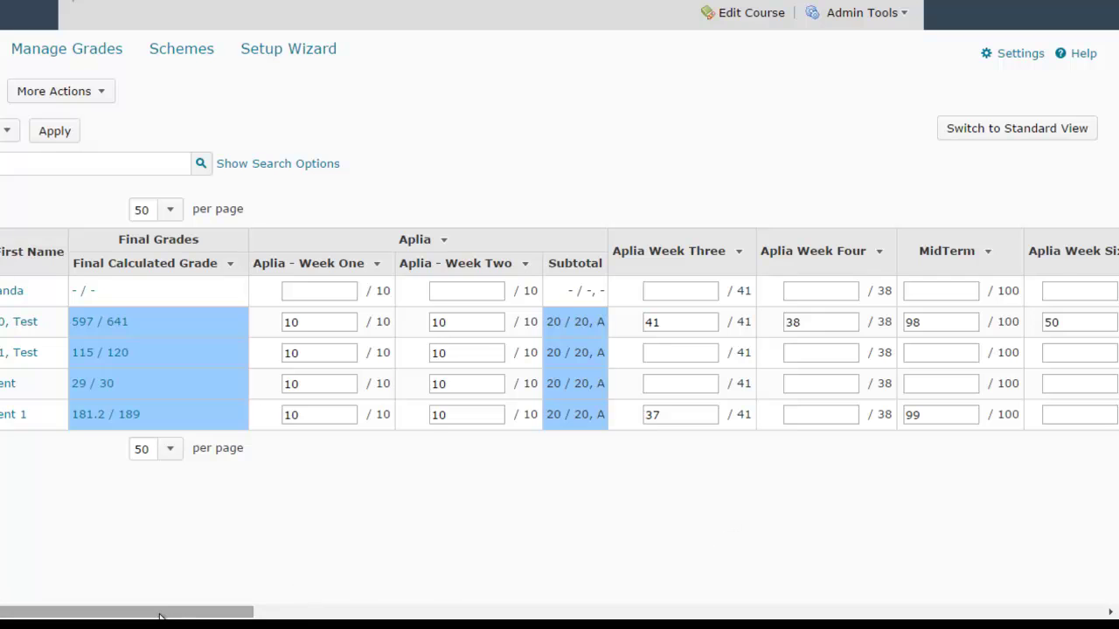
Scroll right to review 550 / 600 and 600 / 641 in the Final Adjusted Grade column.
left_click_drag(216, 612, 1092, 610)
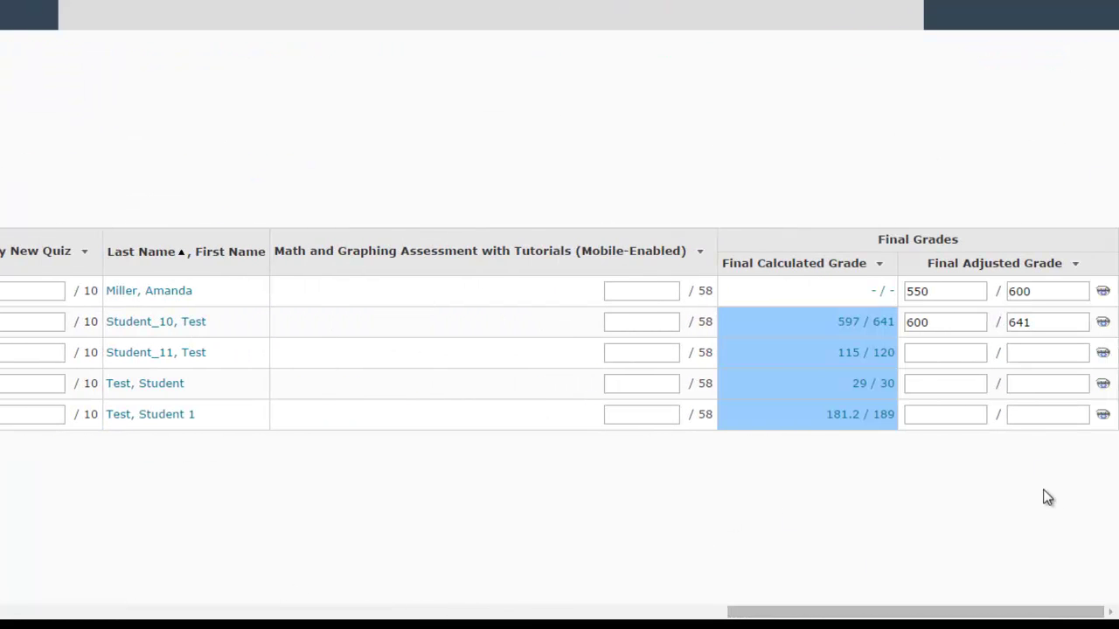